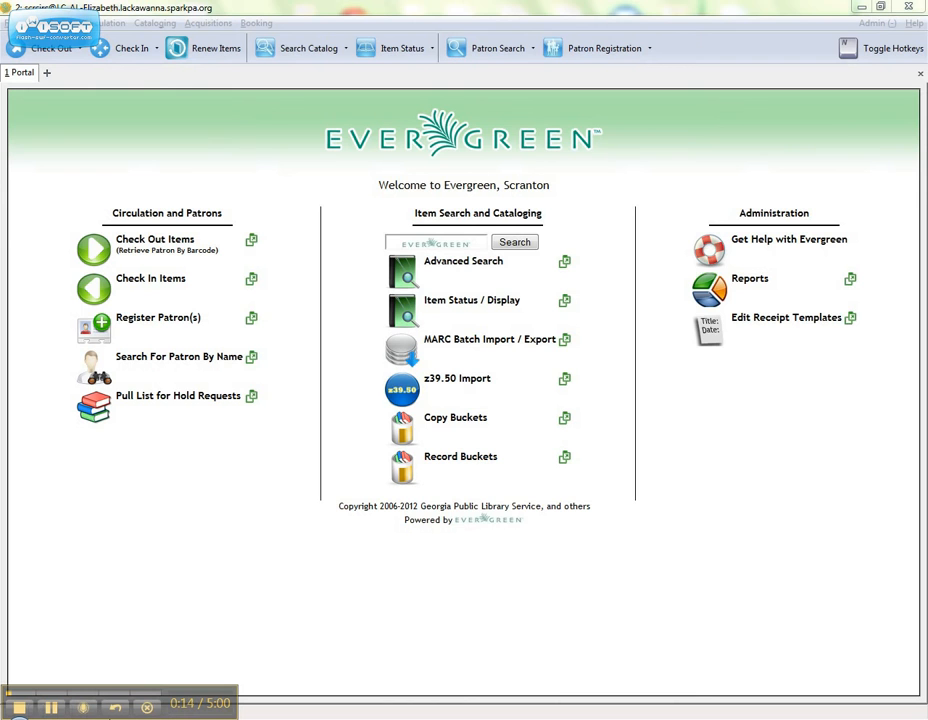
- Open Reports from the Administration section of the Portal page
left_click(714, 298)
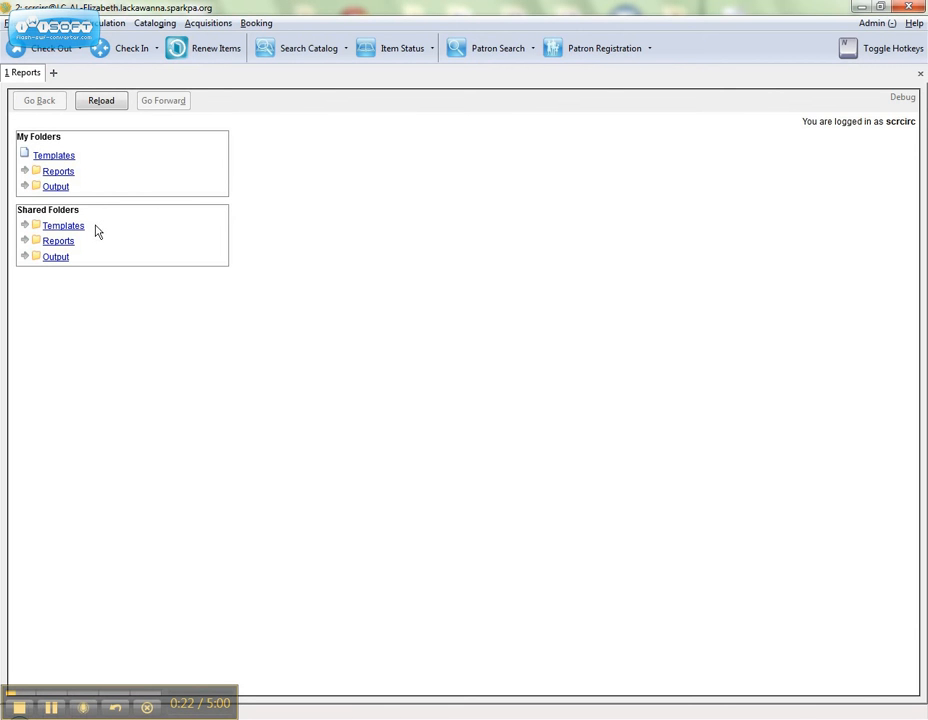
left_click(24, 226)
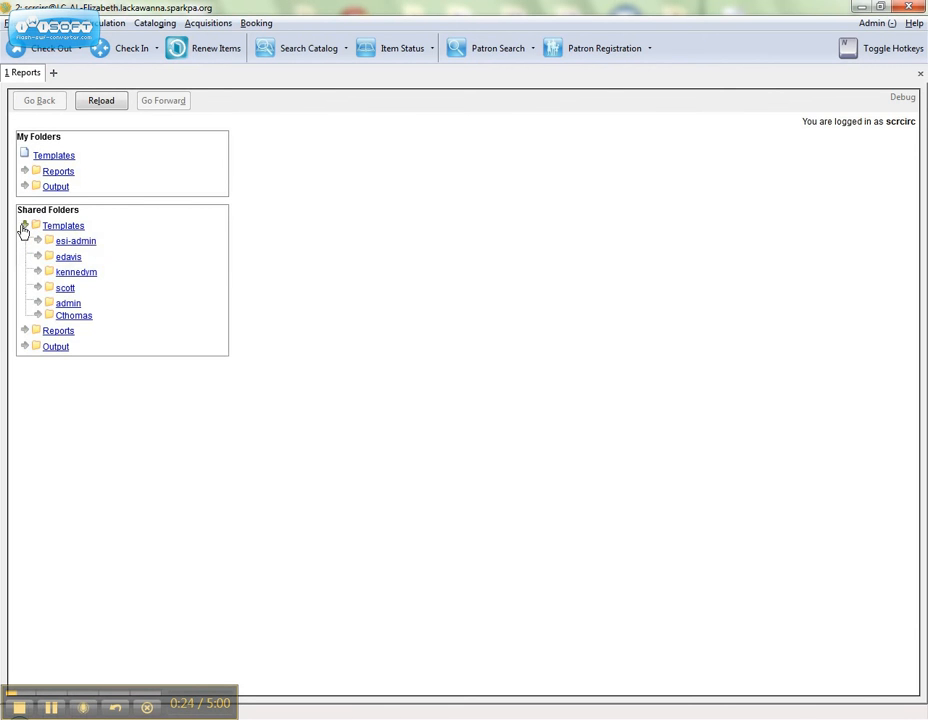
left_click(80, 260)
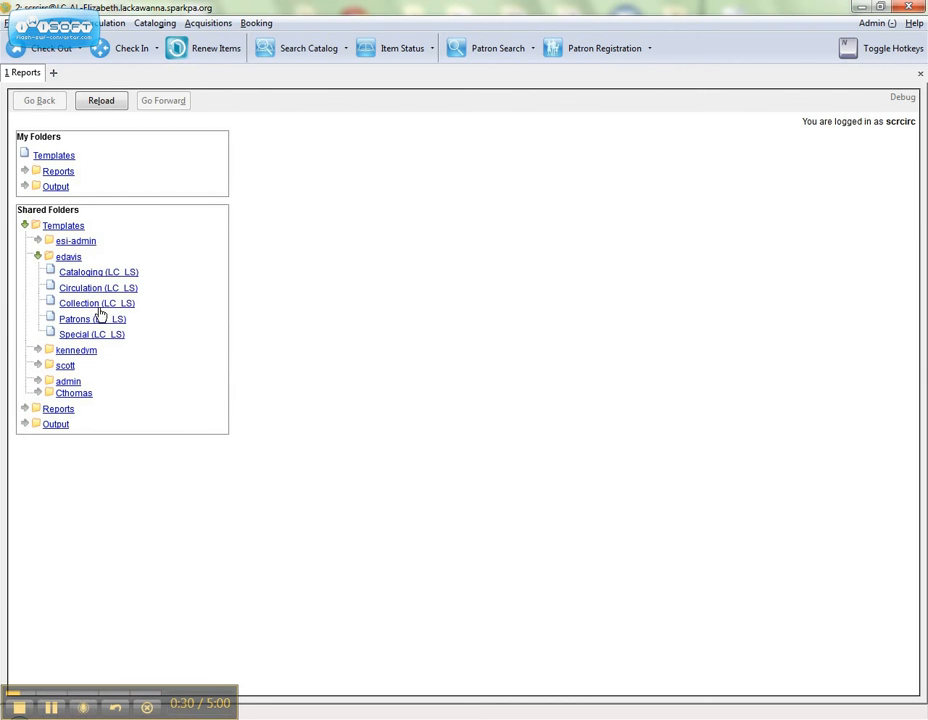
left_click(99, 306)
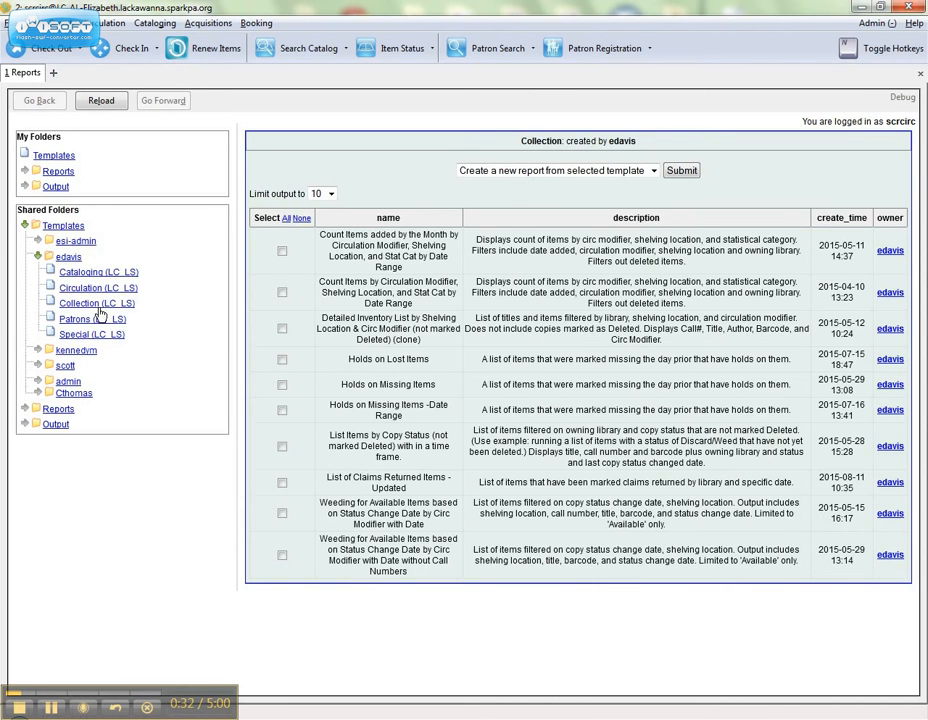
- Create a new report from the 'Weeding for Available Items … by Circ Modifier with Date' template
left_click(282, 514)
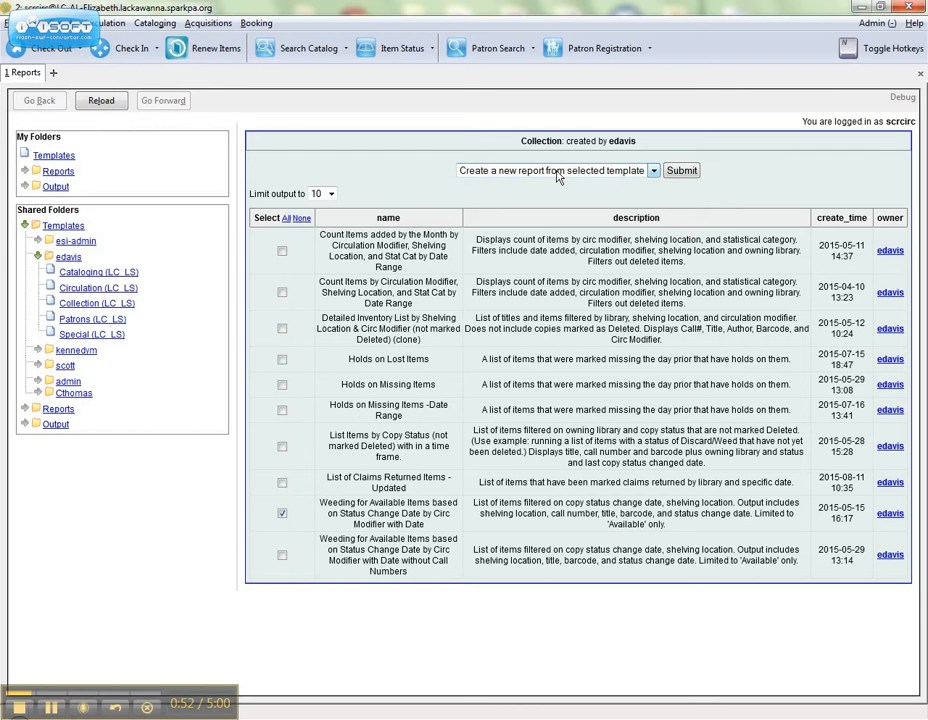
left_click(681, 170)
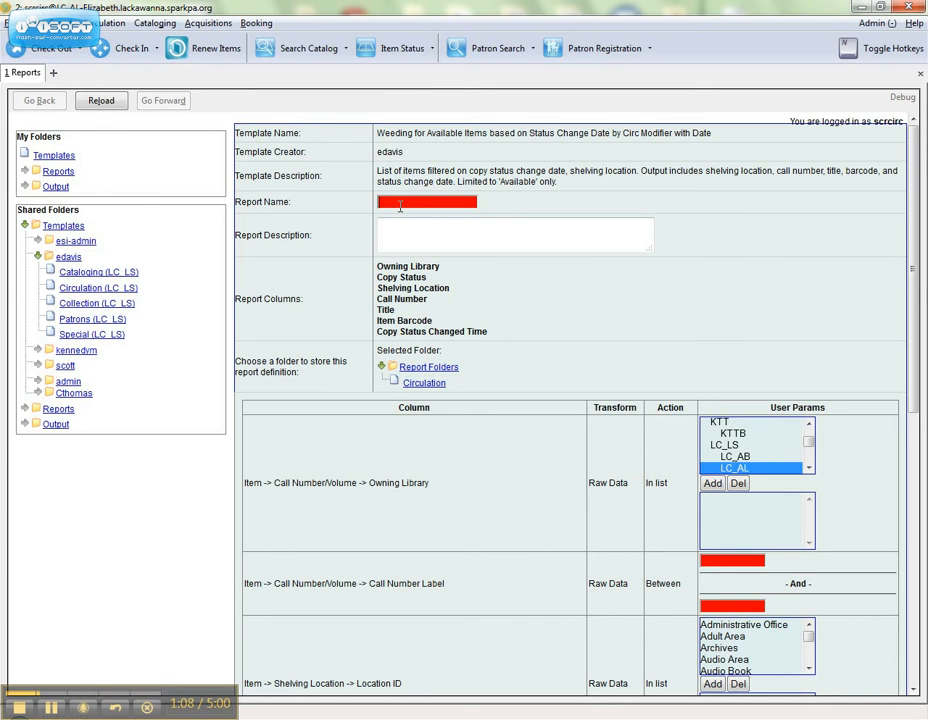
- Name the report 'Fiction Weeding', describe it 'Fiction older than August 2013', and choose the Circulation folder
type("iction Weeding")
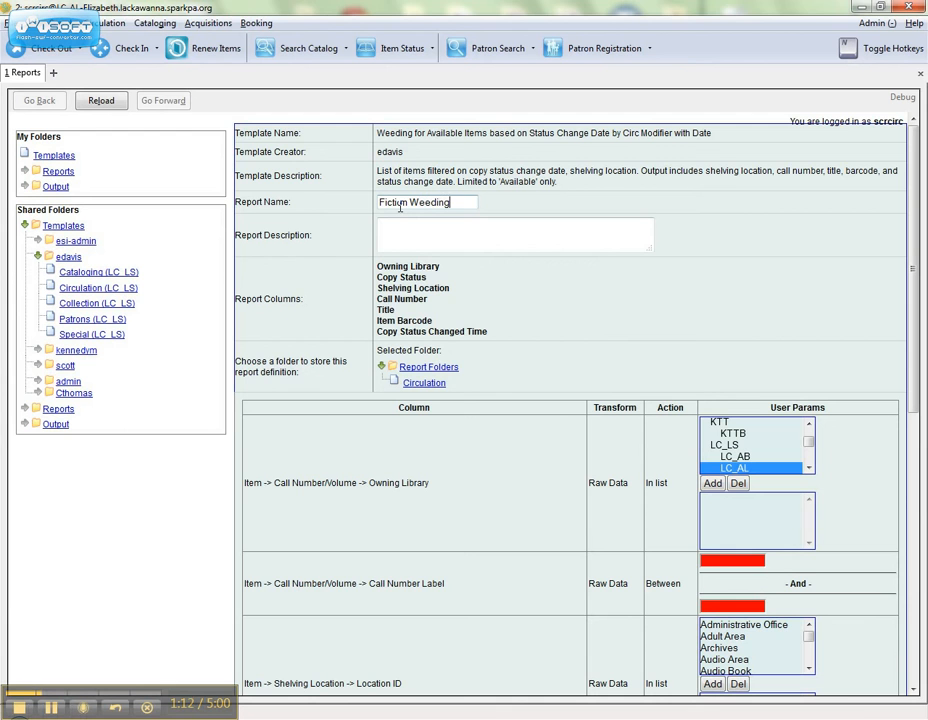
left_click(400, 224)
type("Ava")
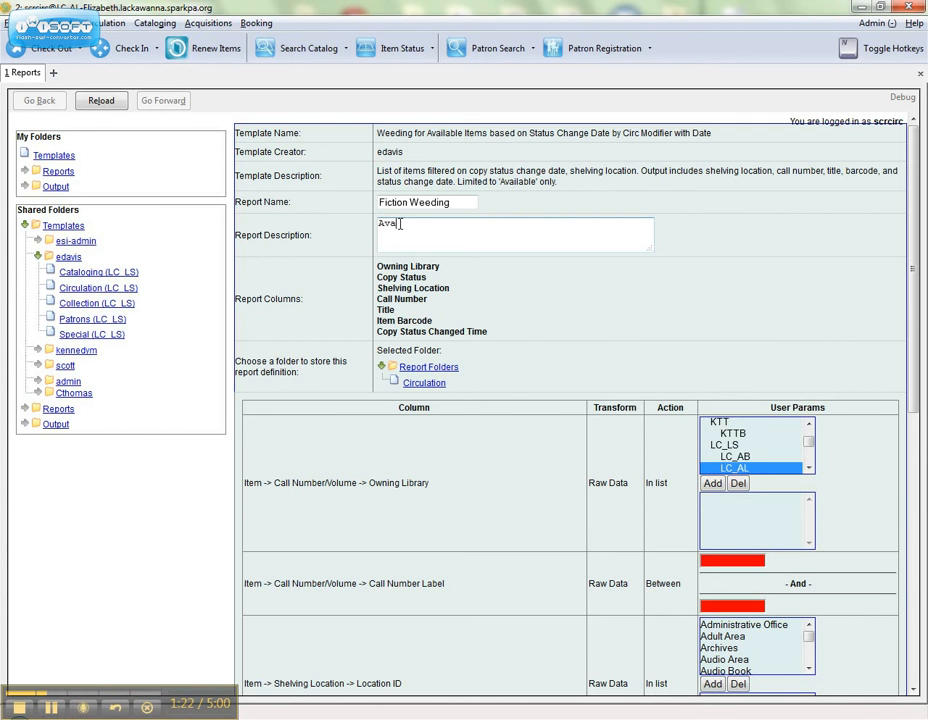
type("i")
key("BackSpace")
key("BackSpace")
key("BackSpace")
key("BackSpace")
type("Fiction older than August 20")
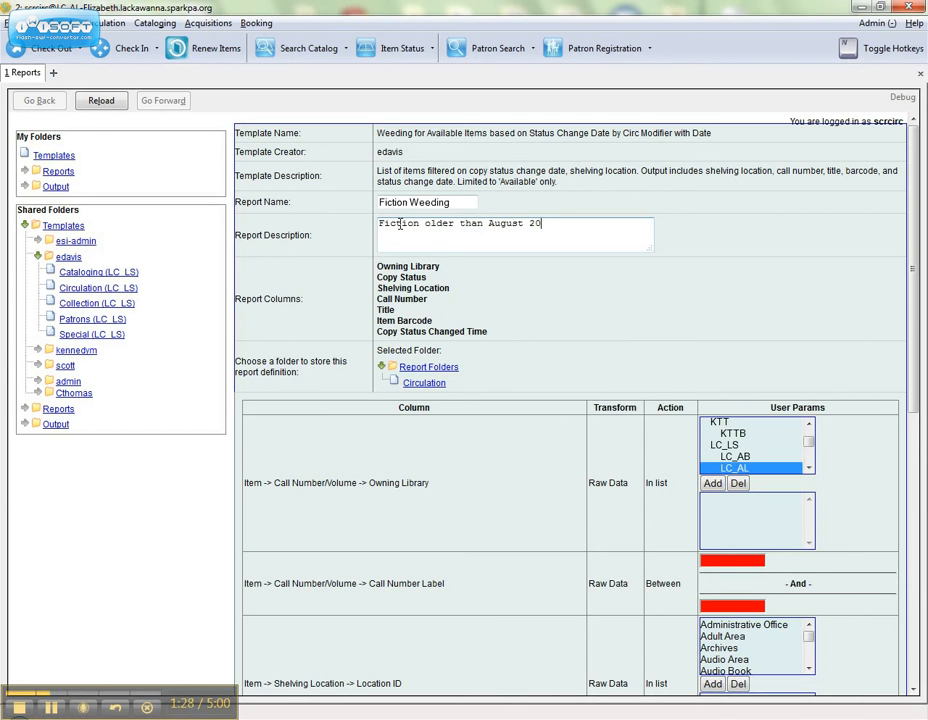
type("13")
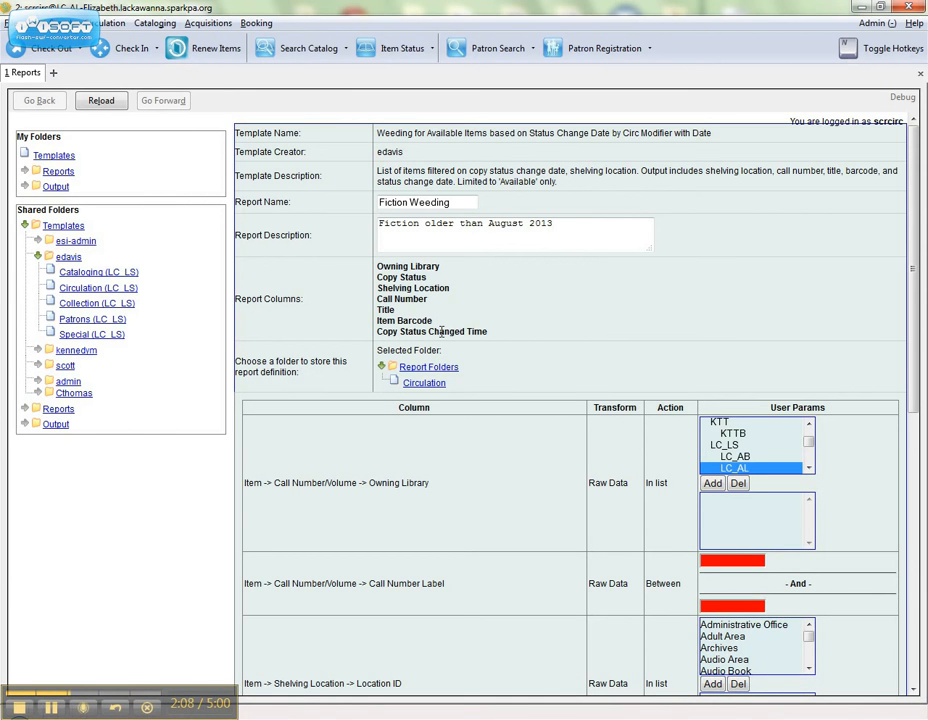
left_click(439, 391)
- Filter owning library LC_AL and call numbers between FICTION AAAA and FICTION ZZZZ
scroll(506, 429, "down", 5)
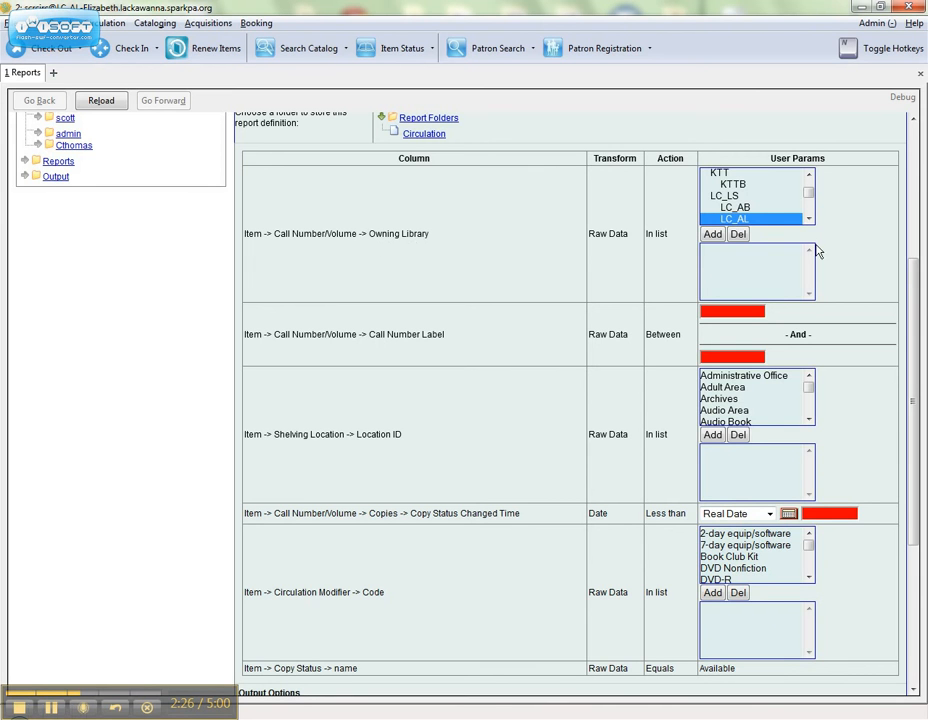
left_click(714, 235)
left_click(741, 312)
type("Fi")
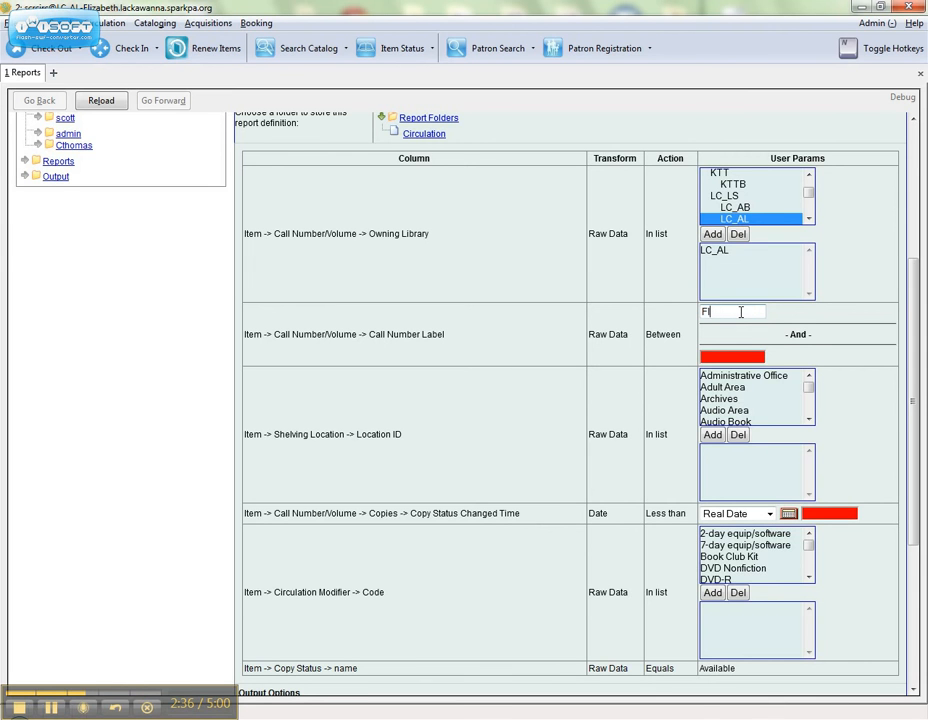
type("CTION AAAA")
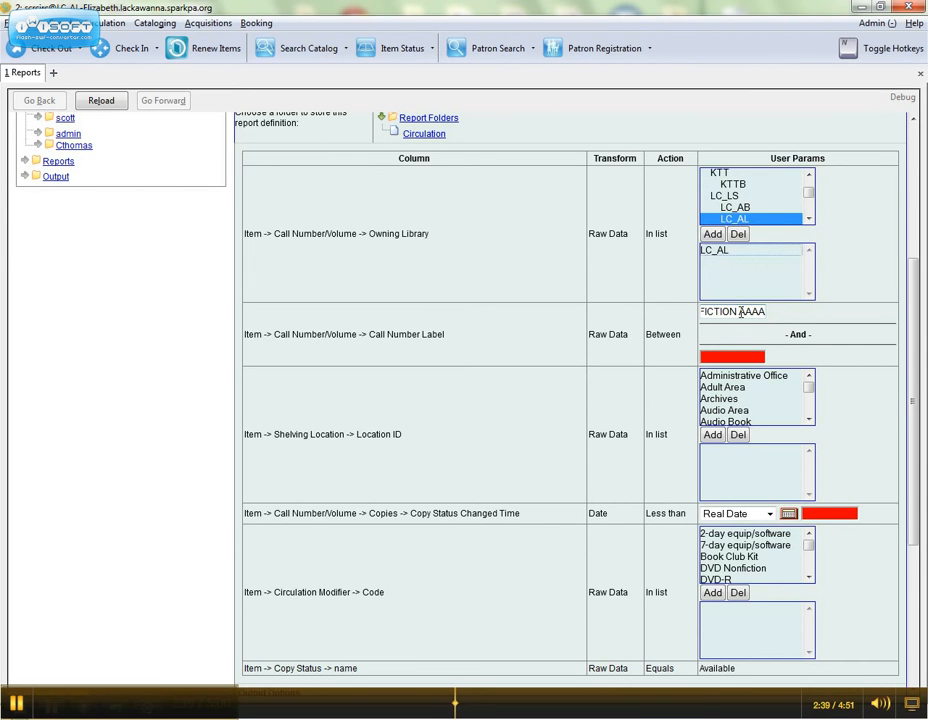
key("Tab")
type("FICTON")
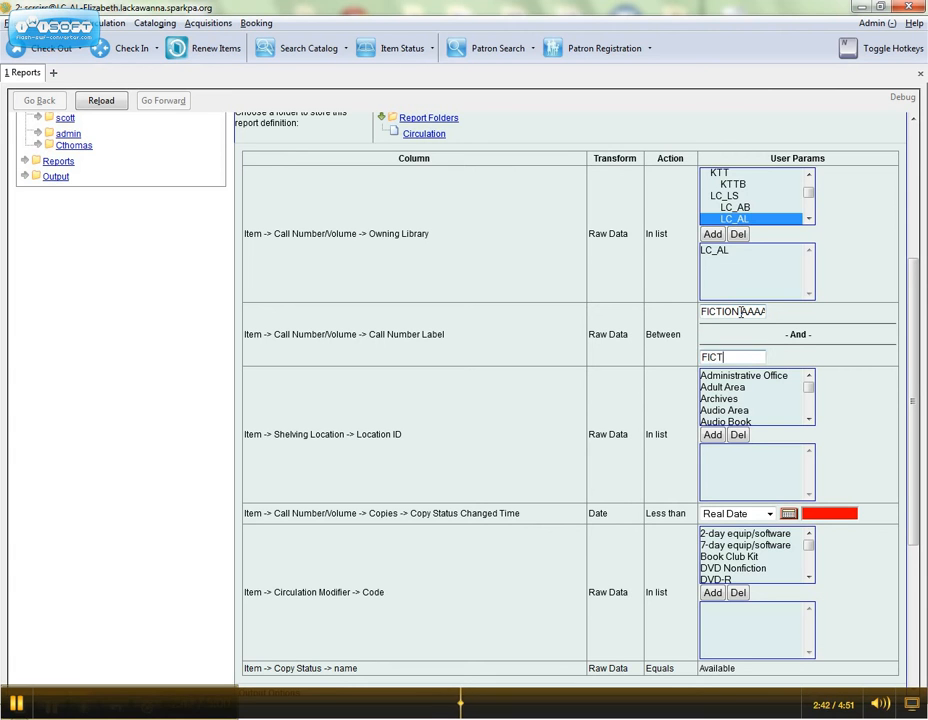
key("BackSpace")
key("BackSpace")
type("ION ZZZZ")
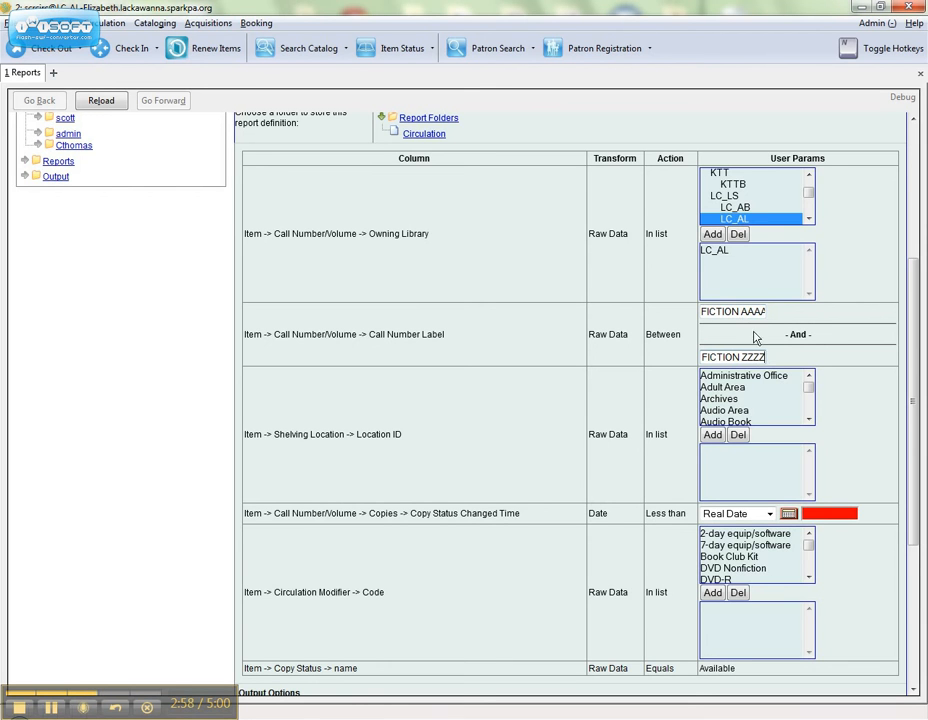
- Add Stacks to the Shelving Location filter's selected values
scroll(510, 432, "down", 2)
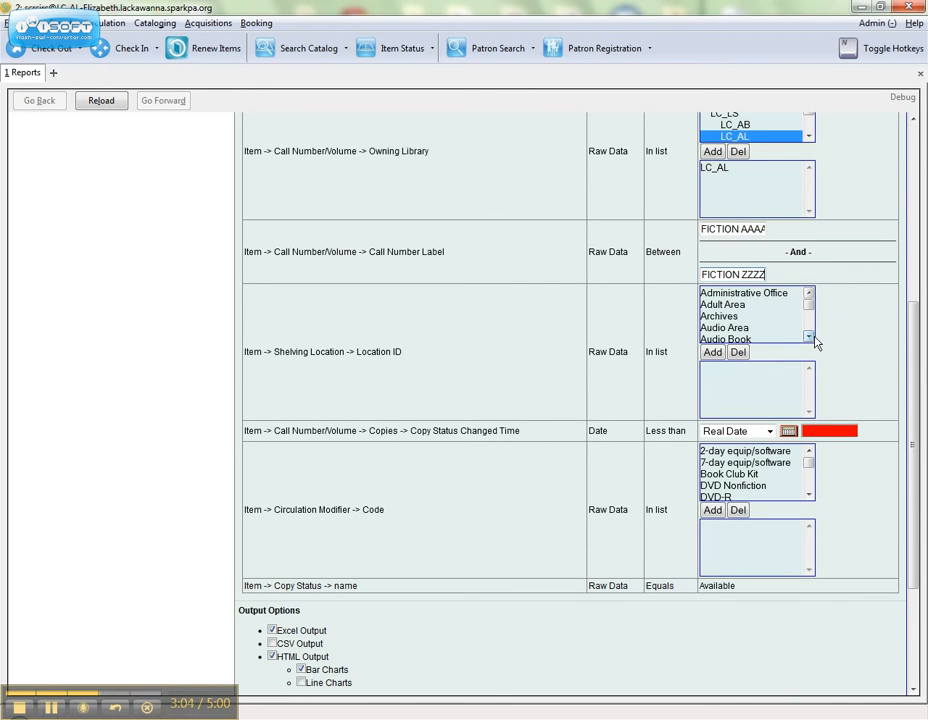
scroll(808, 337, "down", 8)
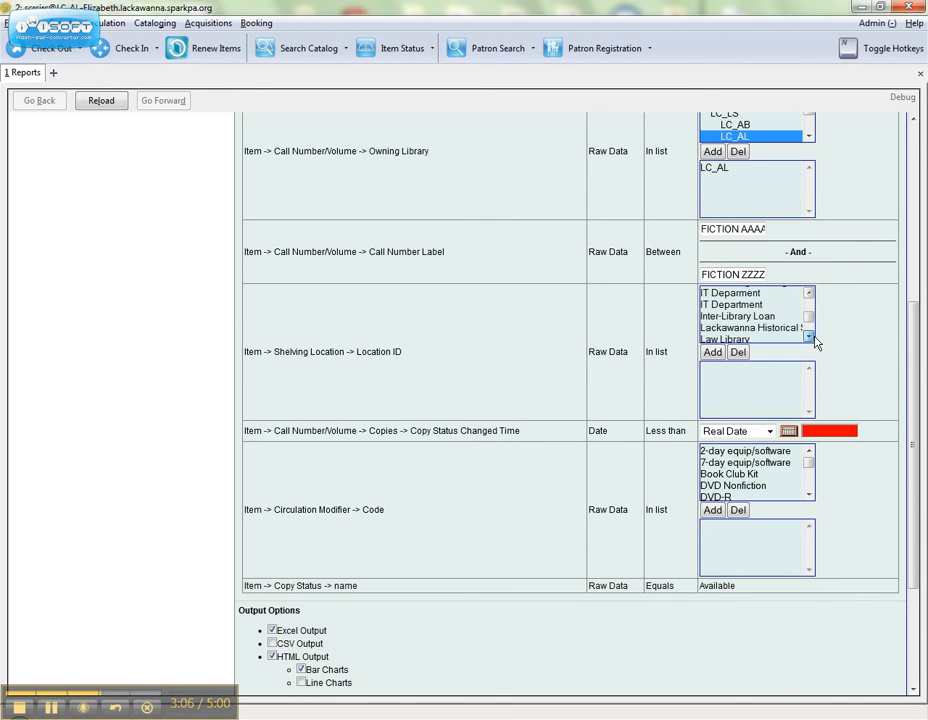
scroll(808, 337, "down", 3)
left_click(785, 293)
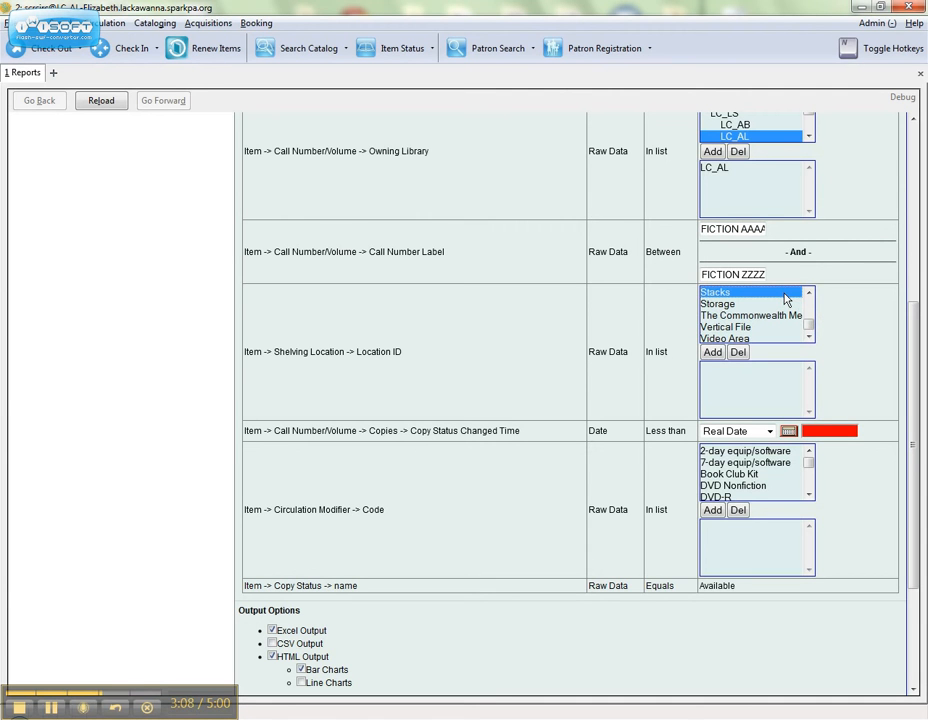
left_click(712, 353)
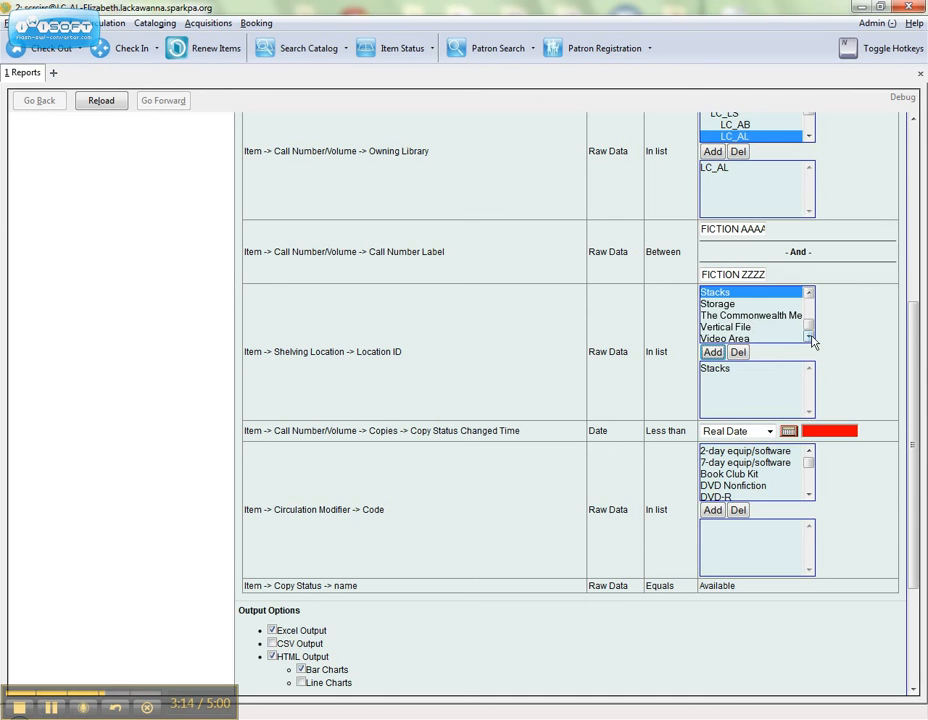
left_click(770, 316)
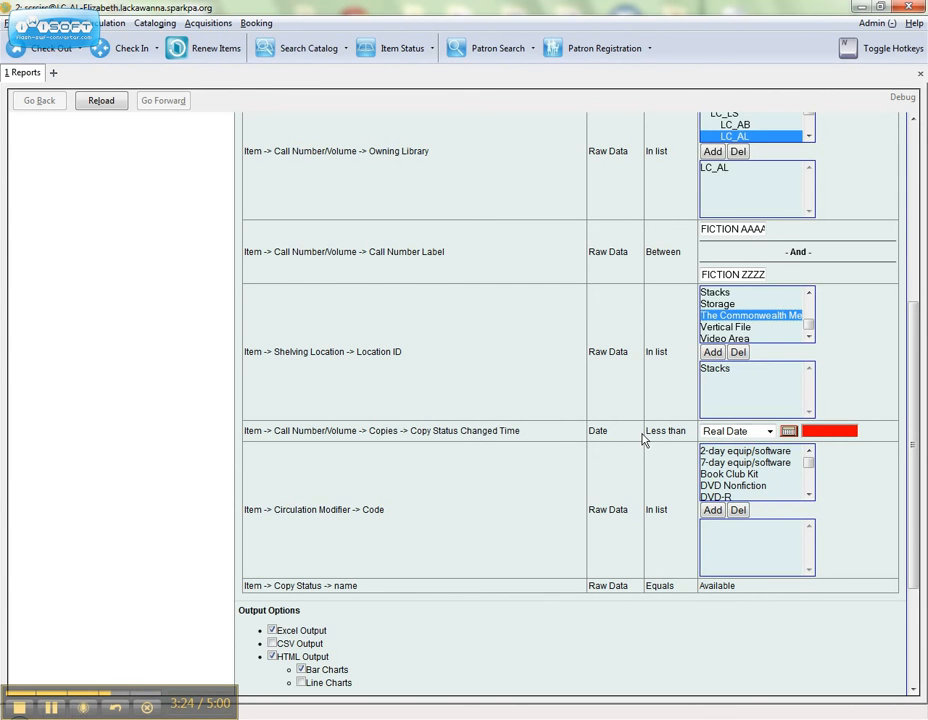
- Pick 2013-08-01 from the calendar as the status-changed cutoff date
left_click(787, 432)
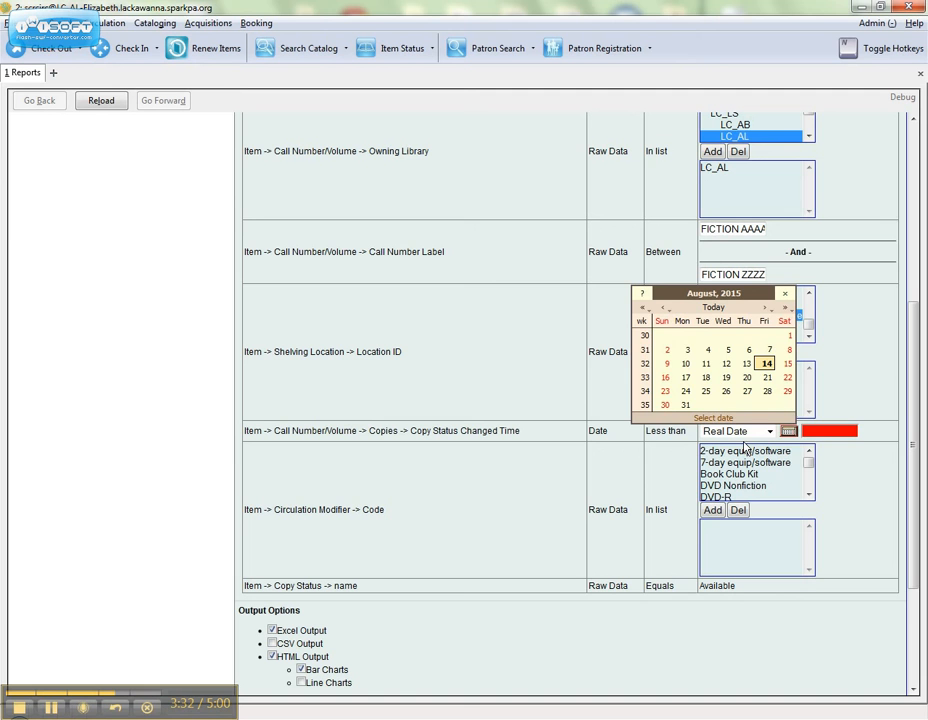
double_click(649, 310)
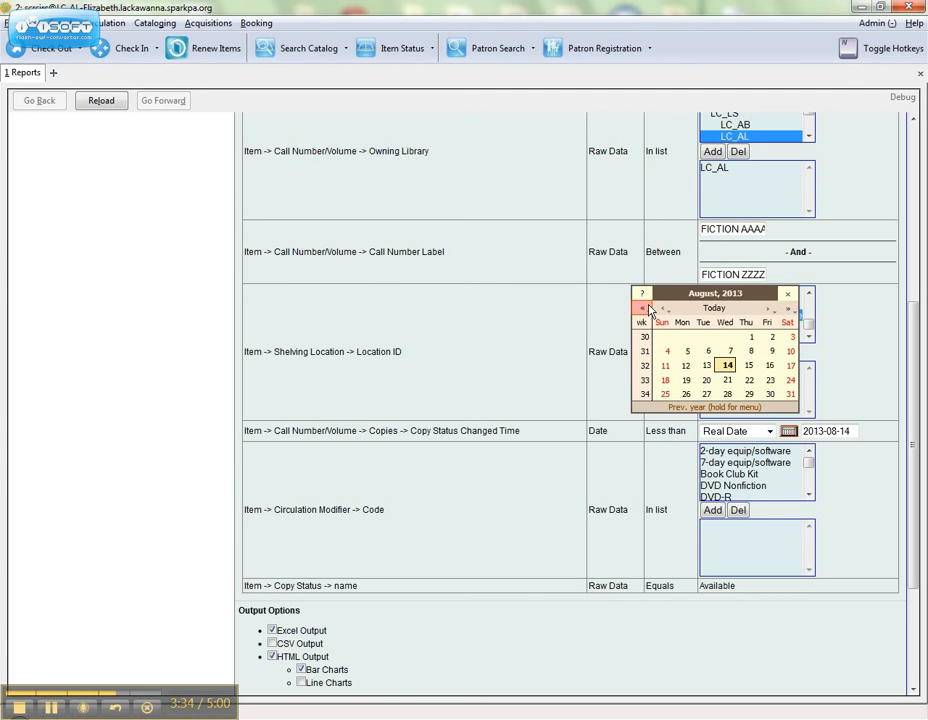
left_click(752, 337)
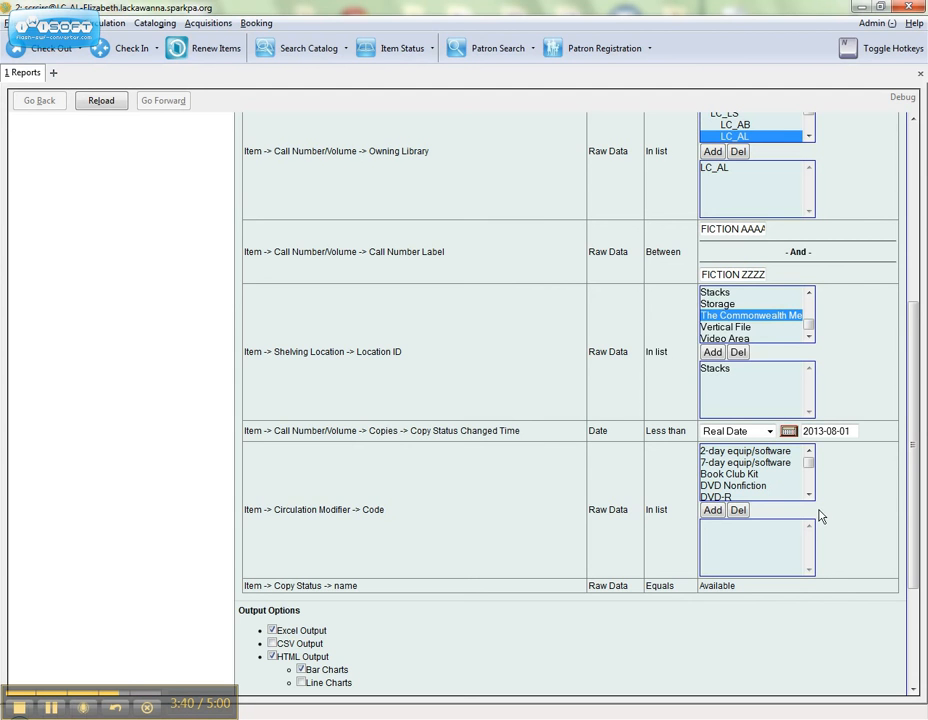
- Add 'book' to the Circulation Modifier filter
scroll(814, 493, "down", 1)
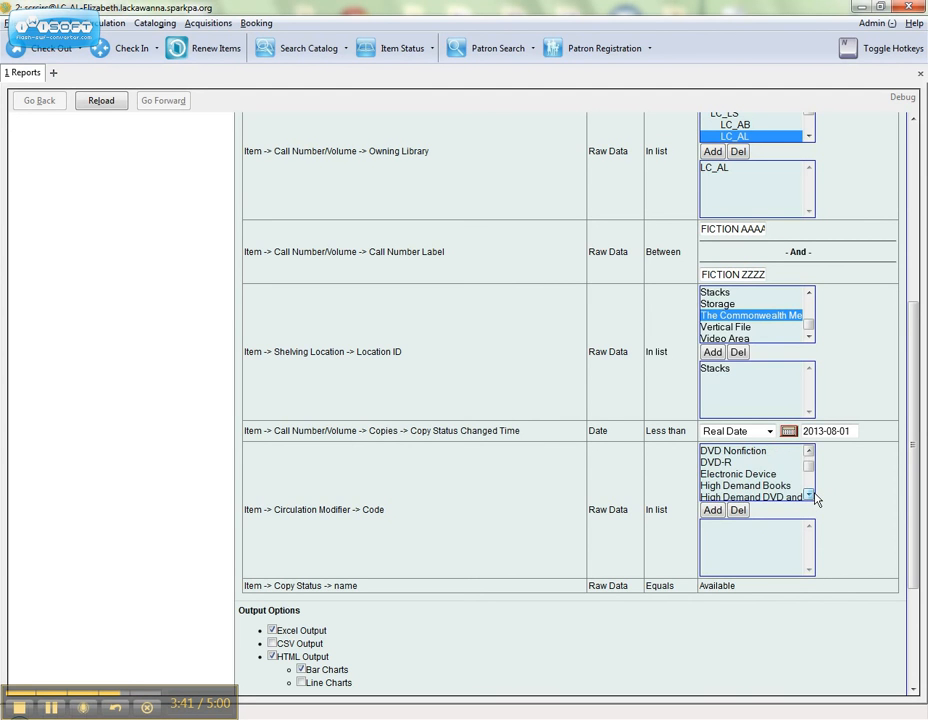
scroll(814, 497, "down", 2)
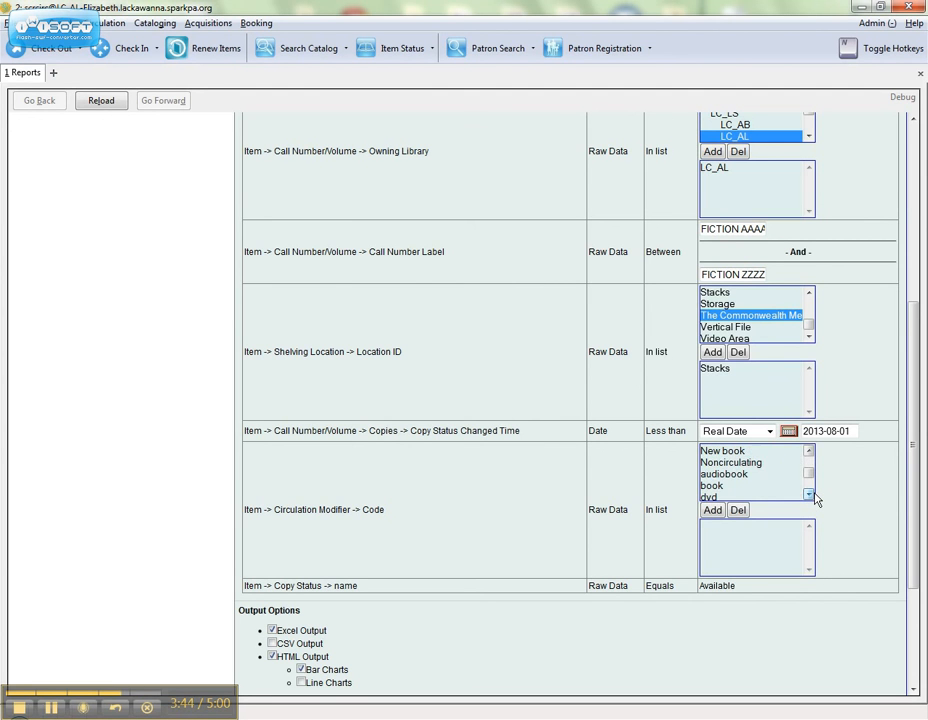
left_click(729, 487)
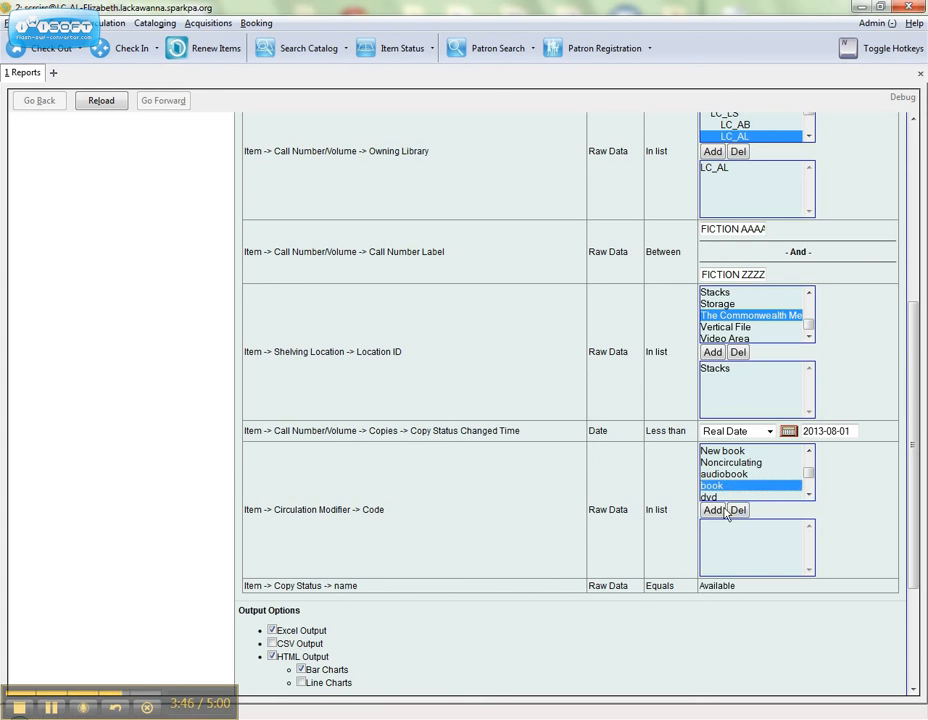
left_click(712, 511)
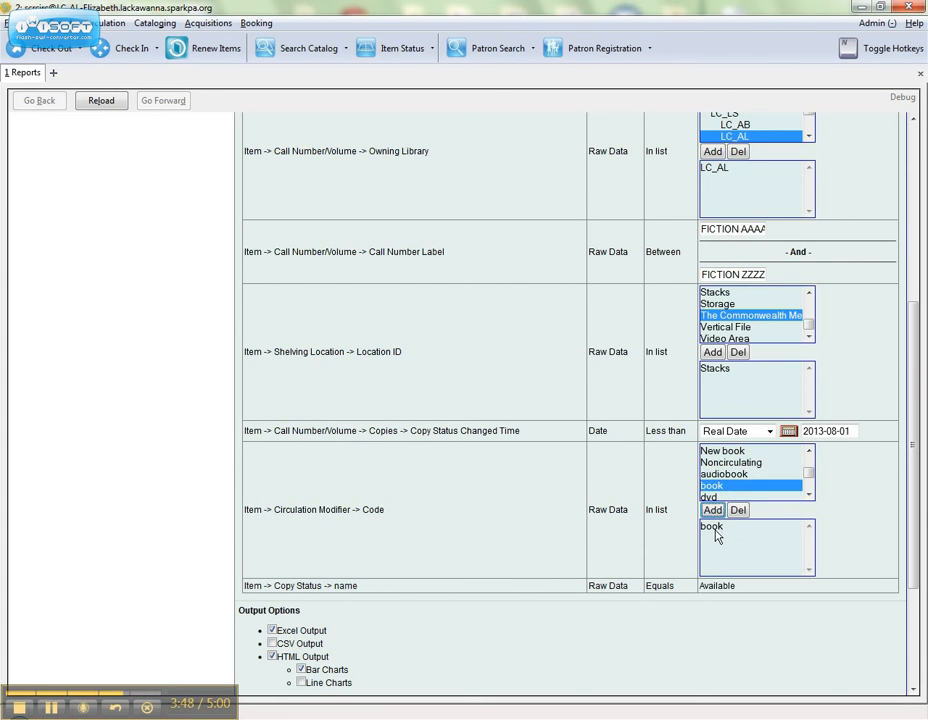
scroll(717, 530, "down", 3)
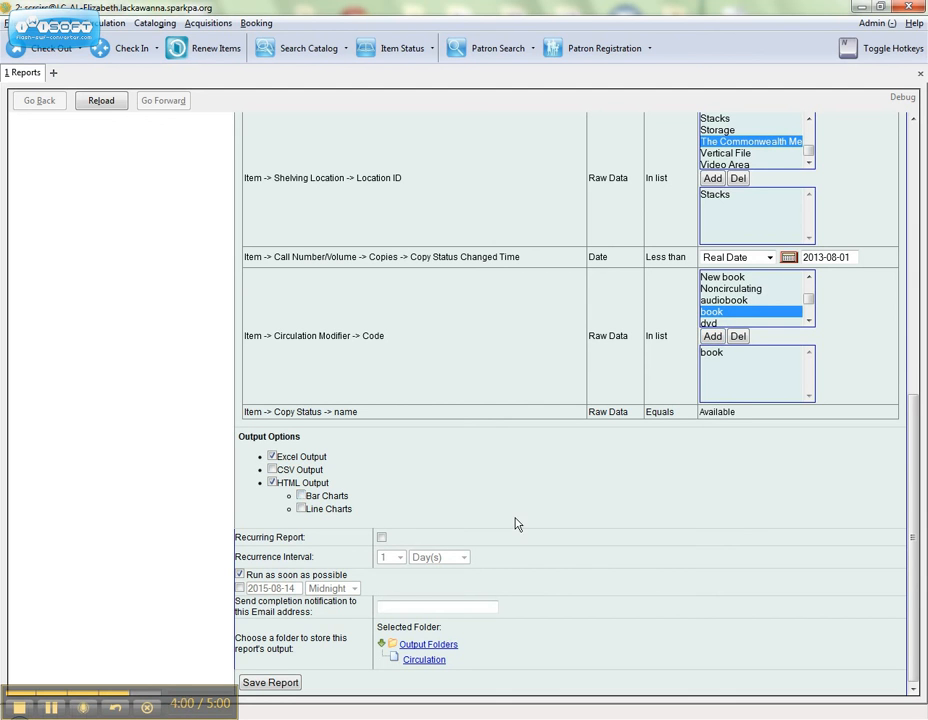
- Leave Recurring Report off after briefly setting a 10-day interval
left_click(381, 540)
left_click(399, 557)
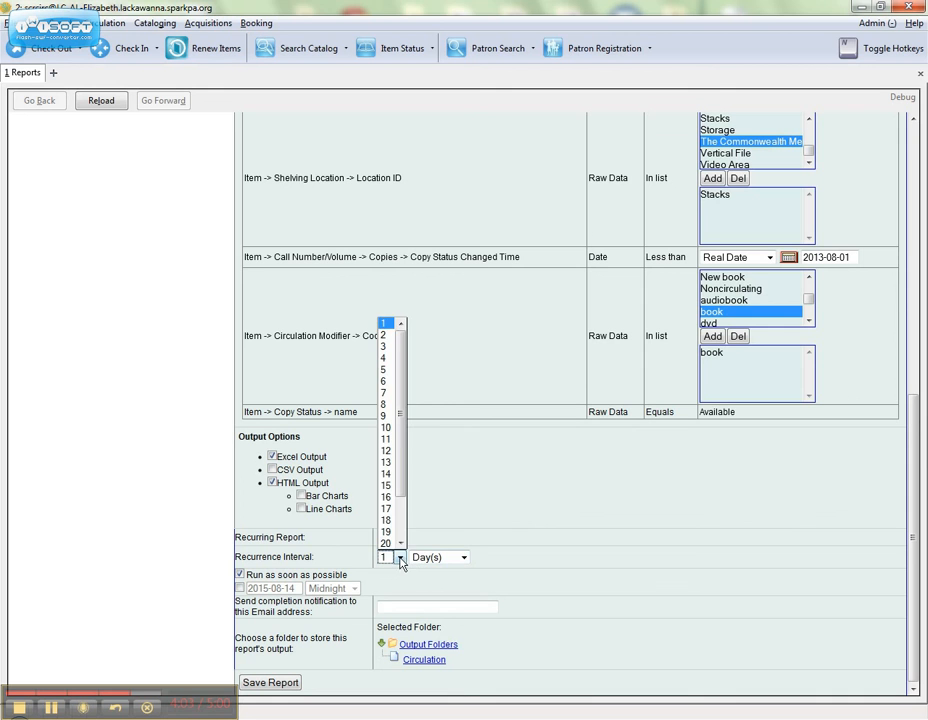
left_click(396, 427)
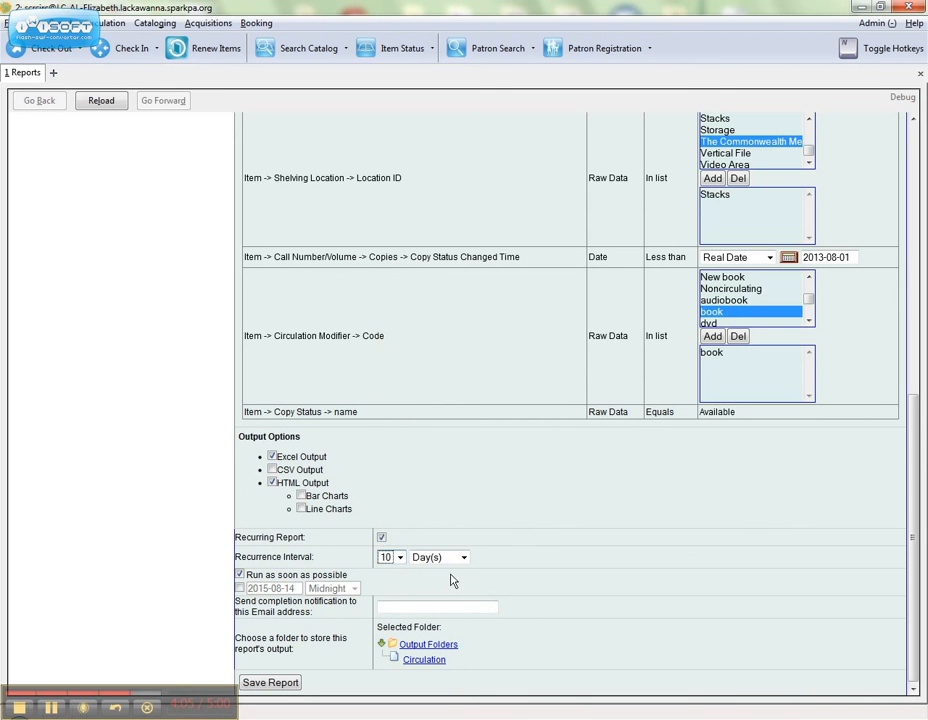
left_click(381, 537)
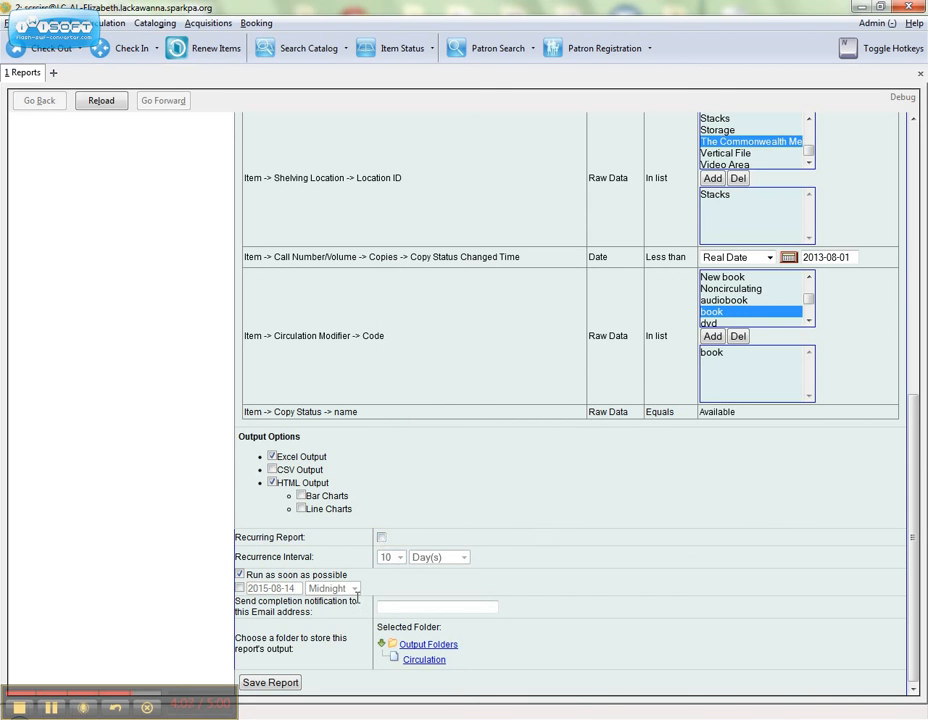
- Keep Run as soon as possible, enter the notification e-mail, and choose the Circulation output folder
left_click(240, 576)
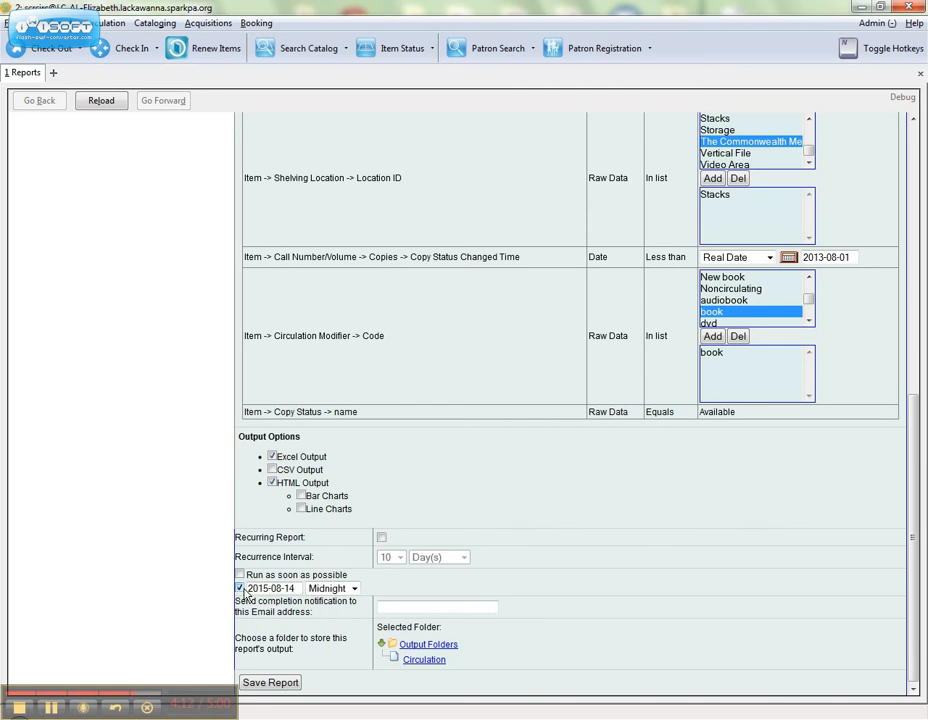
left_click(297, 589)
left_click(240, 575)
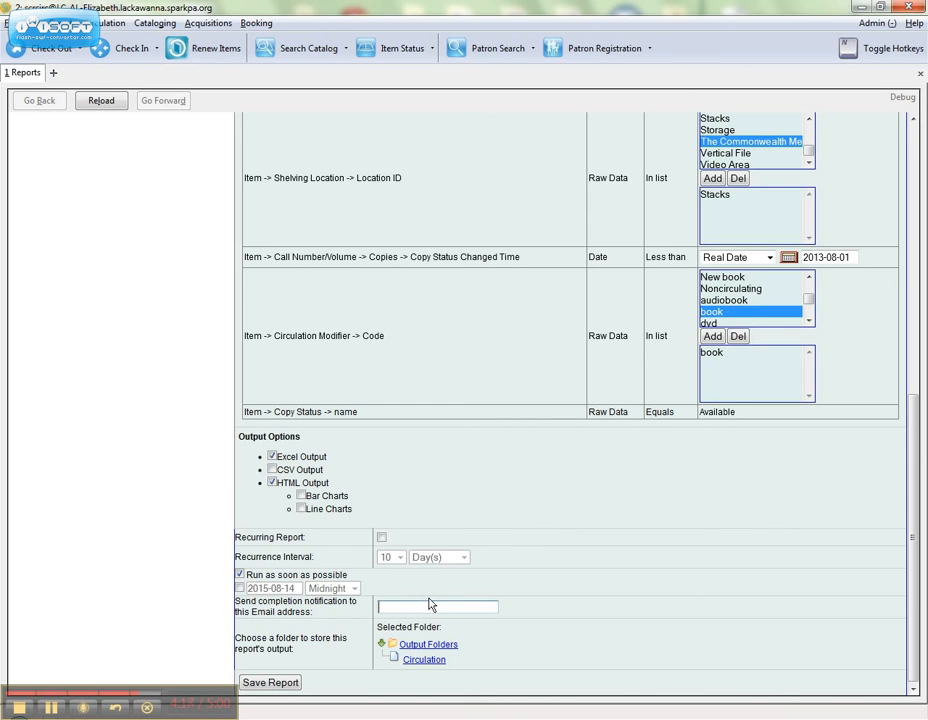
left_click(435, 663)
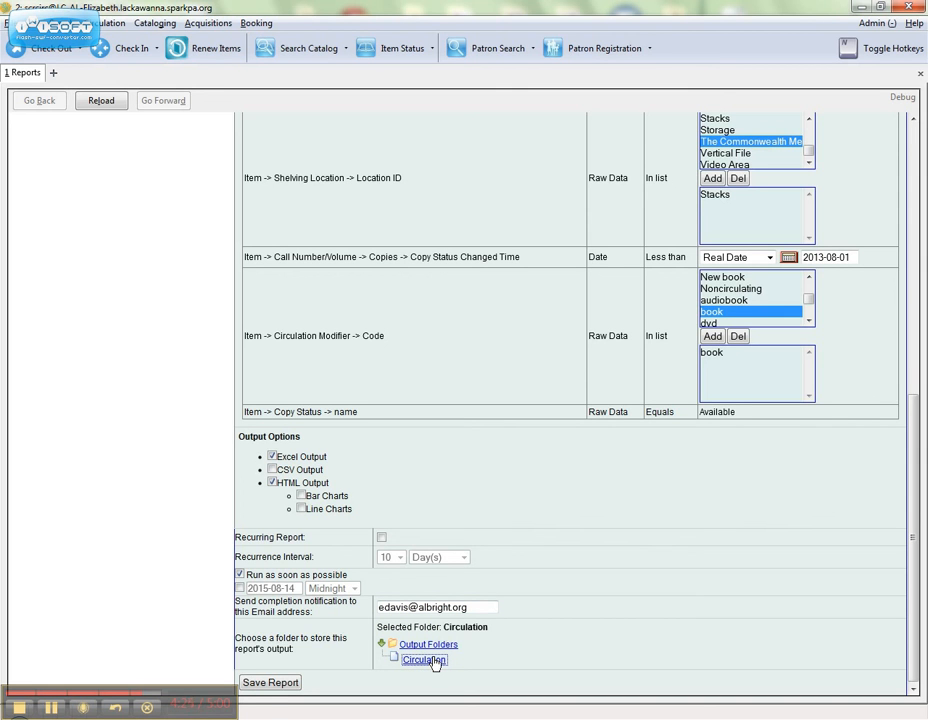
- Save the Fiction Weeding report and acknowledge the success message
left_click(294, 683)
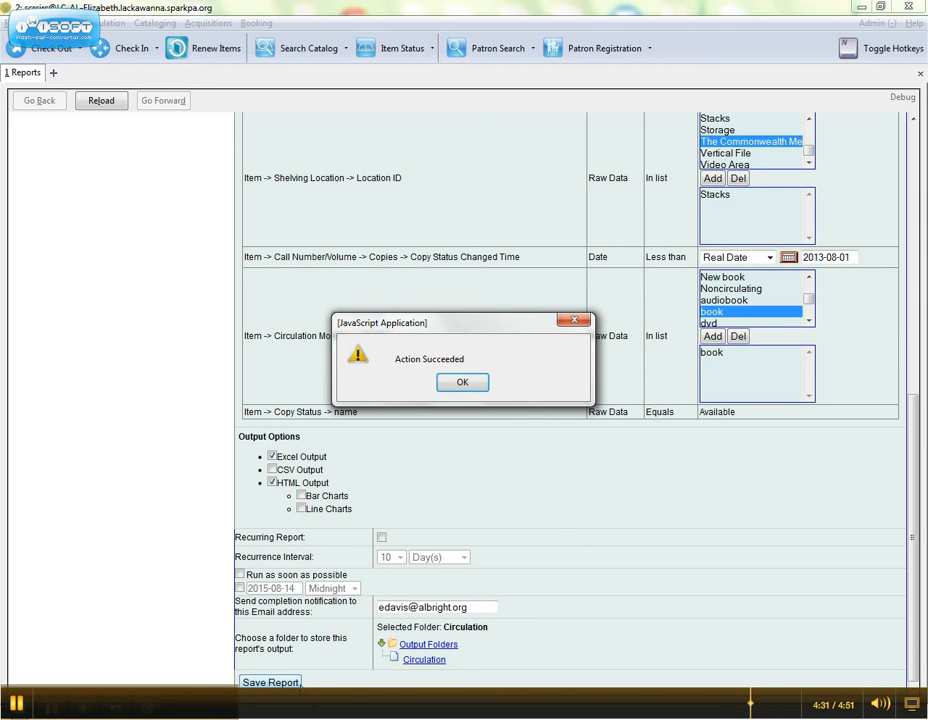
left_click(445, 383)
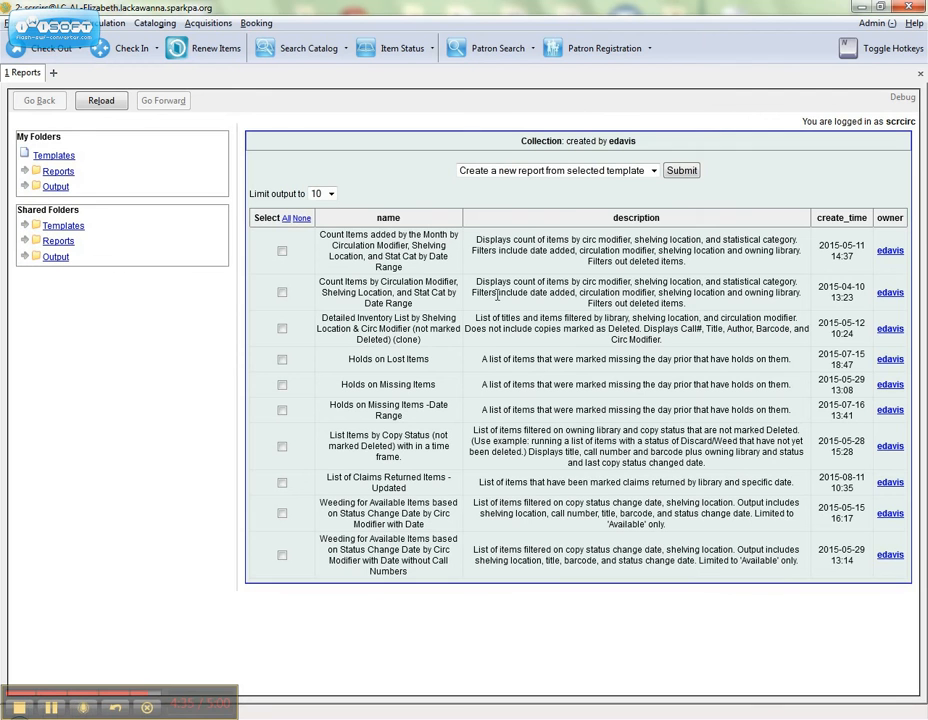